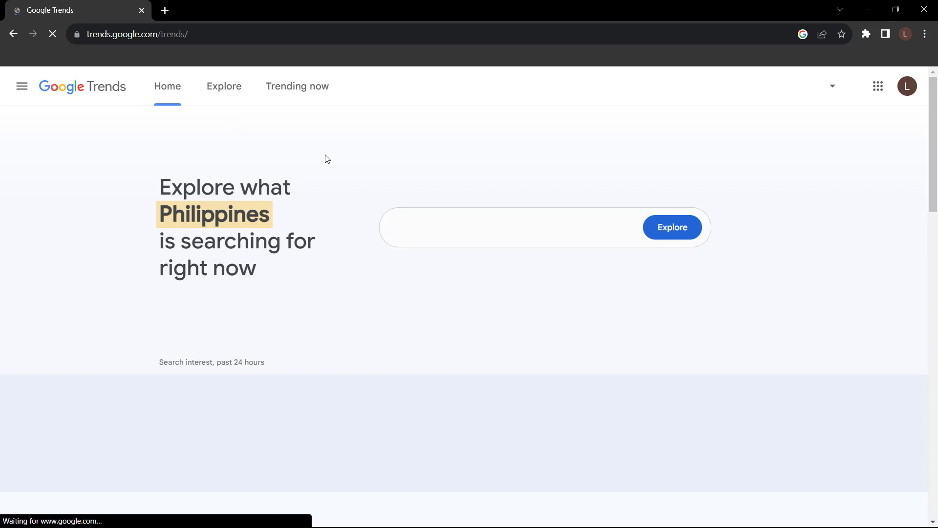
- Scroll through the Google Trends home page sections, then go to Explore with Philippines, past 12 months
{"action": "scroll", "coordinate": [353, 182], "scroll_direction": "down", "scroll_amount": 5}
{"action": "scroll", "coordinate": [574, 271], "scroll_direction": "down", "scroll_amount": 1}
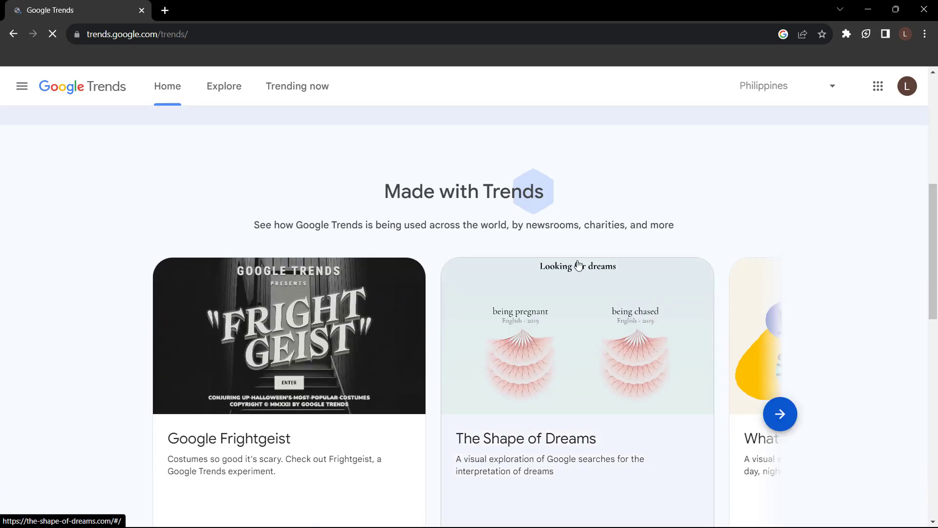
{"action": "scroll", "coordinate": [575, 266], "scroll_direction": "down", "scroll_amount": 4}
{"action": "scroll", "coordinate": [579, 265], "scroll_direction": "down", "scroll_amount": 4}
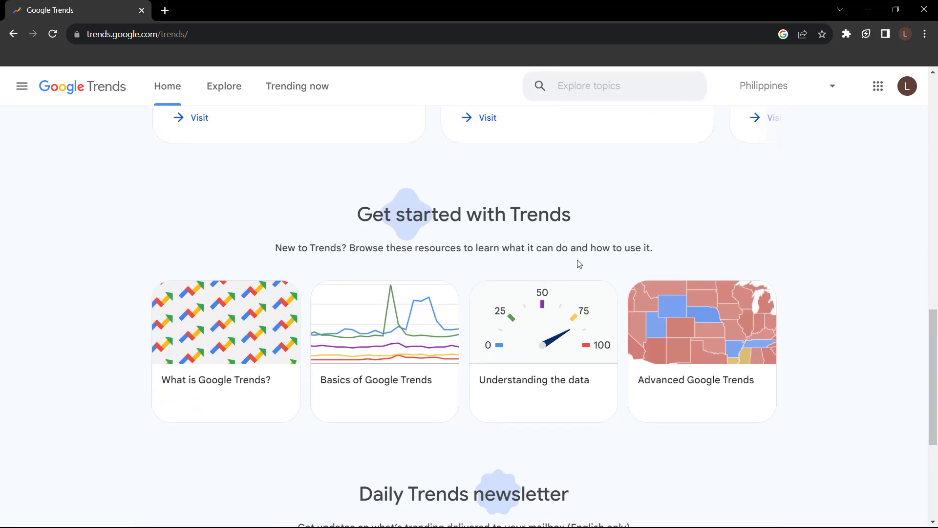
{"action": "scroll", "coordinate": [578, 263], "scroll_direction": "up", "scroll_amount": 10}
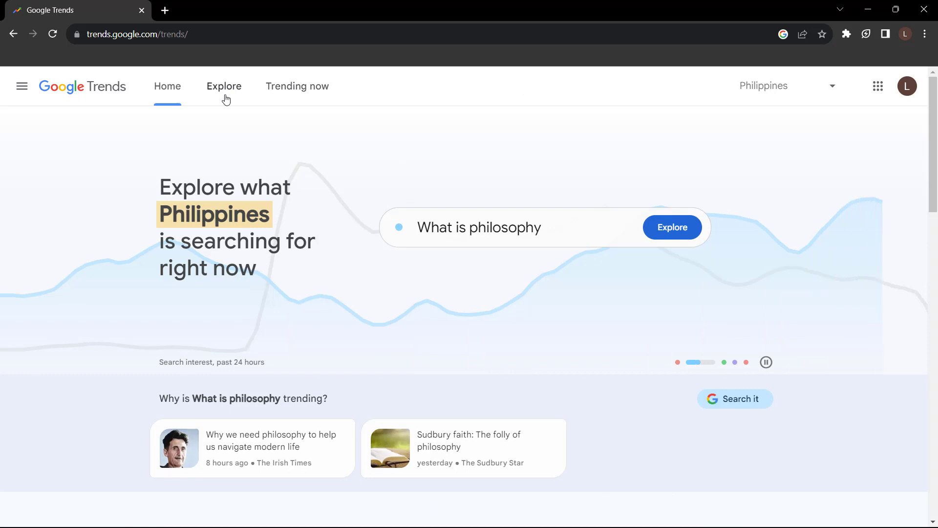
{"action": "left_click", "coordinate": [226, 98]}
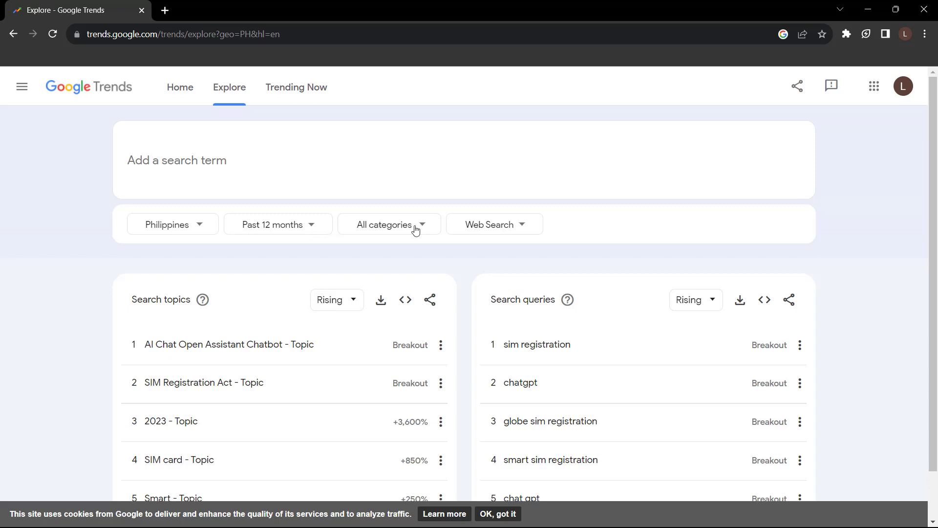
- Scroll the Philippines daily trends on Trending Now and dismiss the cookie notice with 'OK, got it'
{"action": "scroll", "coordinate": [495, 230], "scroll_direction": "down", "scroll_amount": 1}
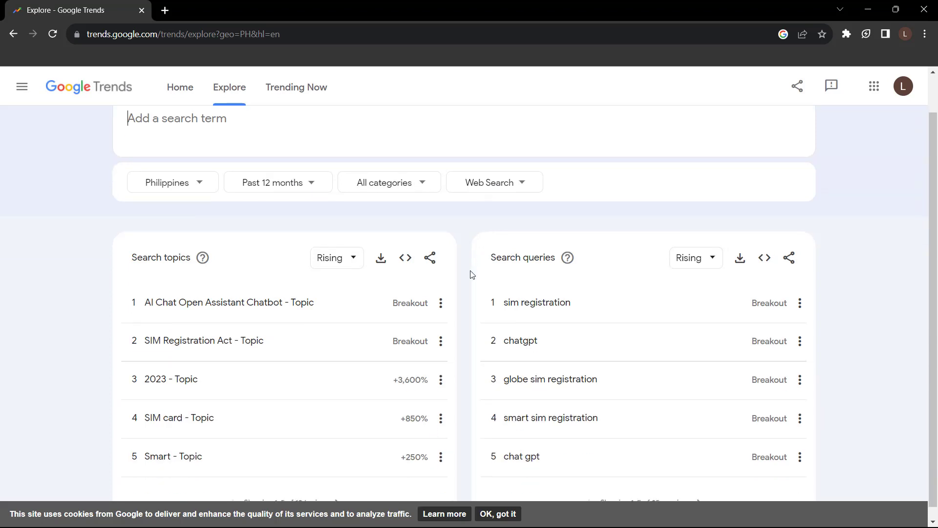
{"action": "left_click", "coordinate": [297, 87]}
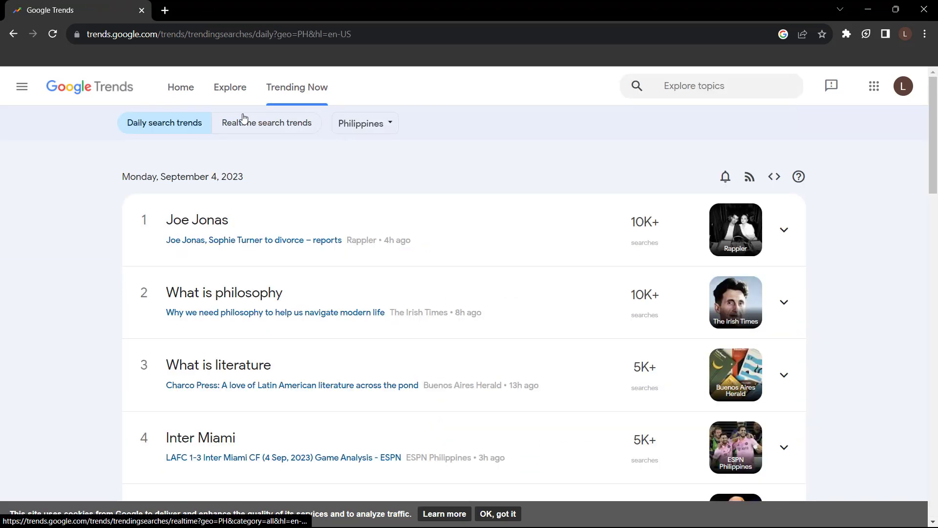
{"action": "scroll", "coordinate": [484, 409], "scroll_direction": "down", "scroll_amount": 12}
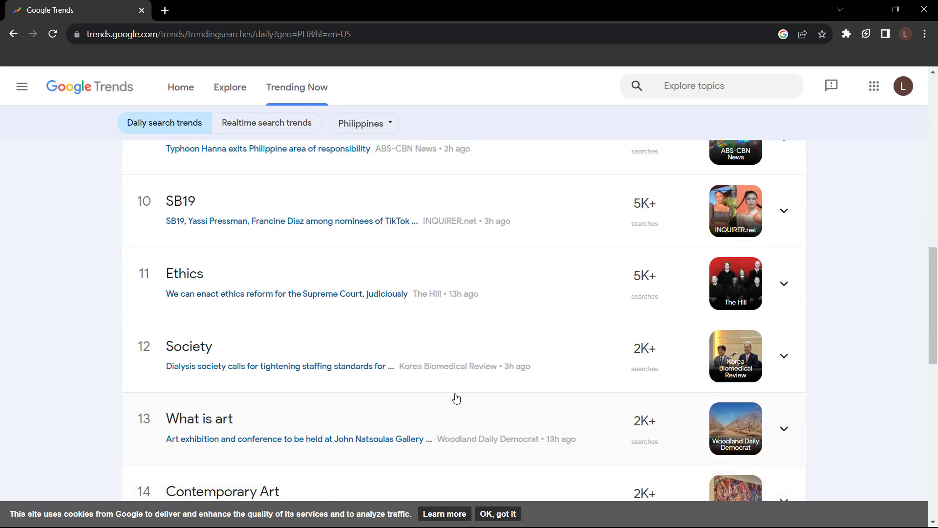
{"action": "left_click", "coordinate": [497, 514]}
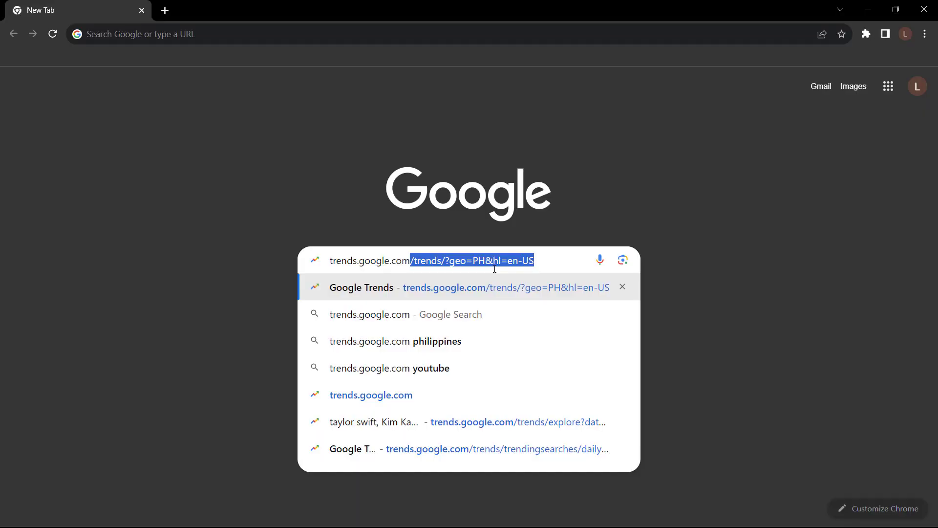
- Load trends.google.com in the new tab, then visit the Explore and Trending Now pages
{"action": "key", "text": "Return"}
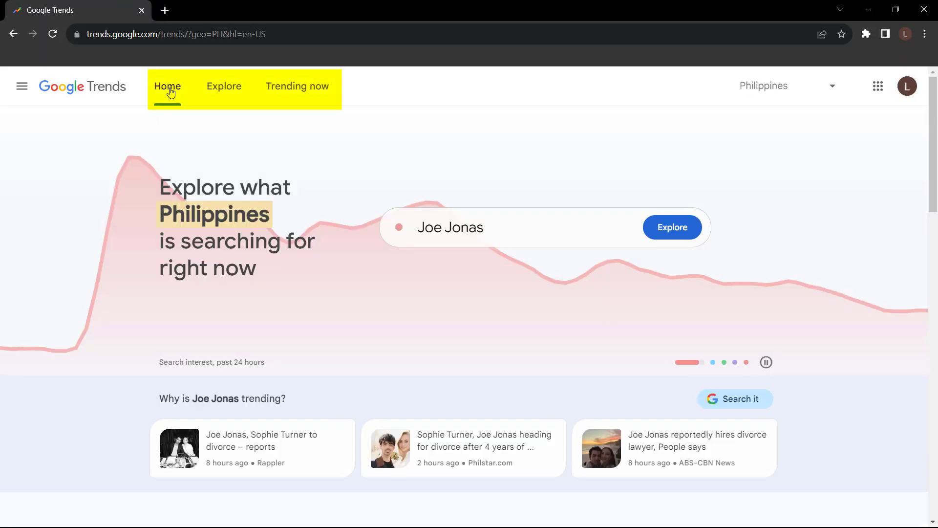
{"action": "left_click", "coordinate": [224, 86]}
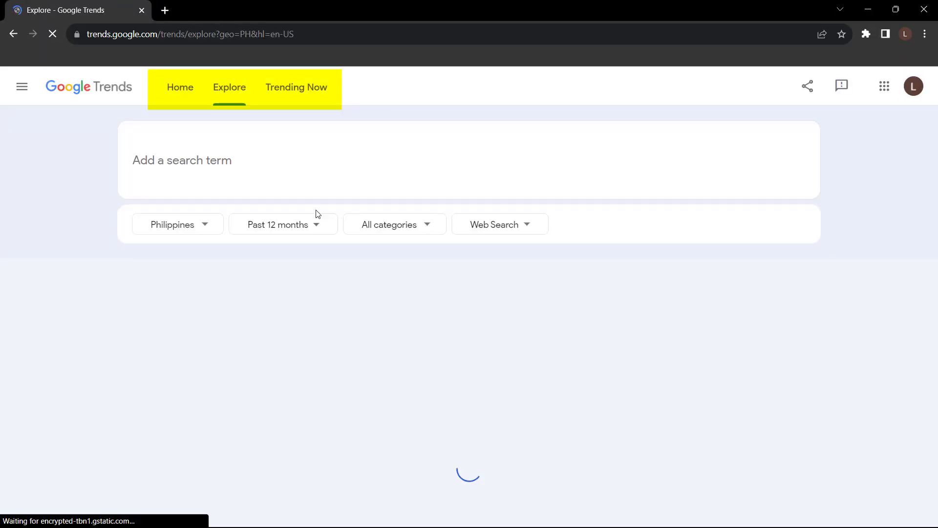
{"action": "left_click", "coordinate": [306, 94]}
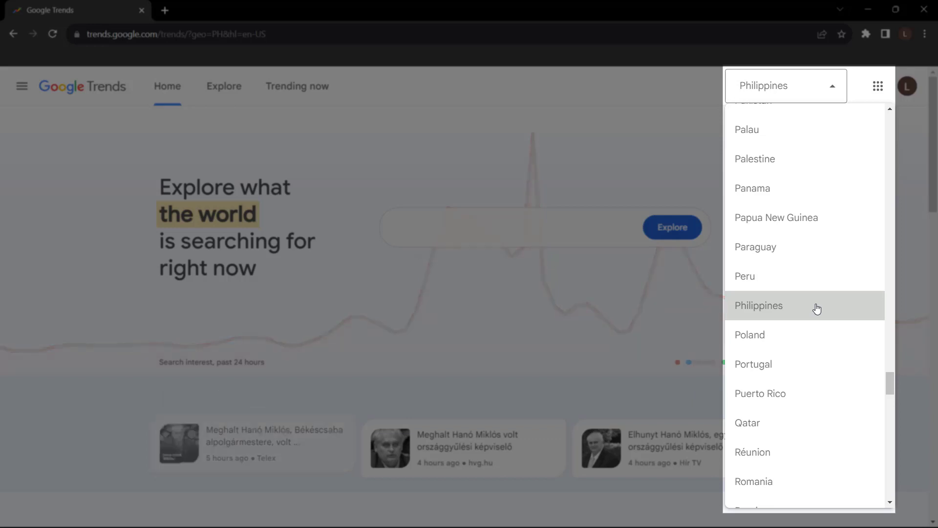
- Pick Philippines from the country list and activate the search box prefilled with Joe Jonas
{"action": "scroll", "coordinate": [817, 309], "scroll_direction": "down", "scroll_amount": 4}
{"action": "scroll", "coordinate": [817, 309], "scroll_direction": "up", "scroll_amount": 4}
{"action": "scroll", "coordinate": [817, 309], "scroll_direction": "up", "scroll_amount": 15}
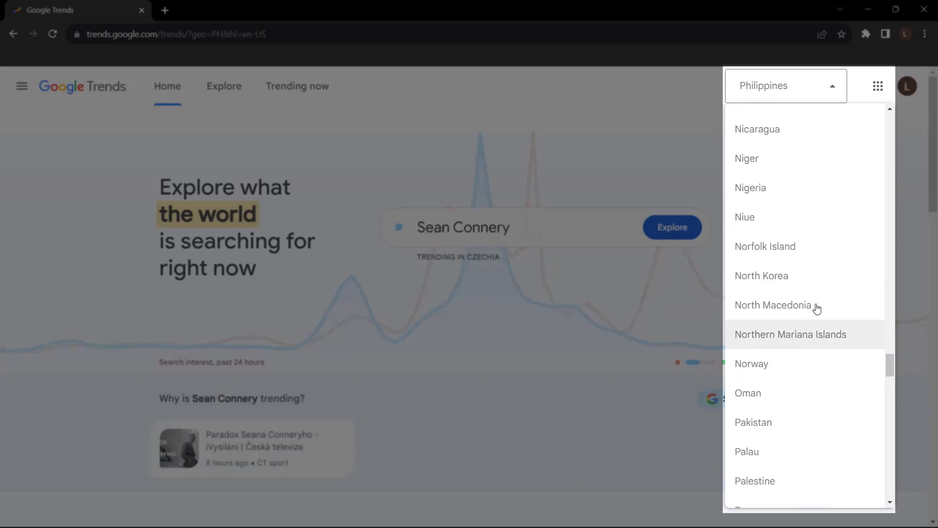
{"action": "scroll", "coordinate": [817, 309], "scroll_direction": "down", "scroll_amount": 10}
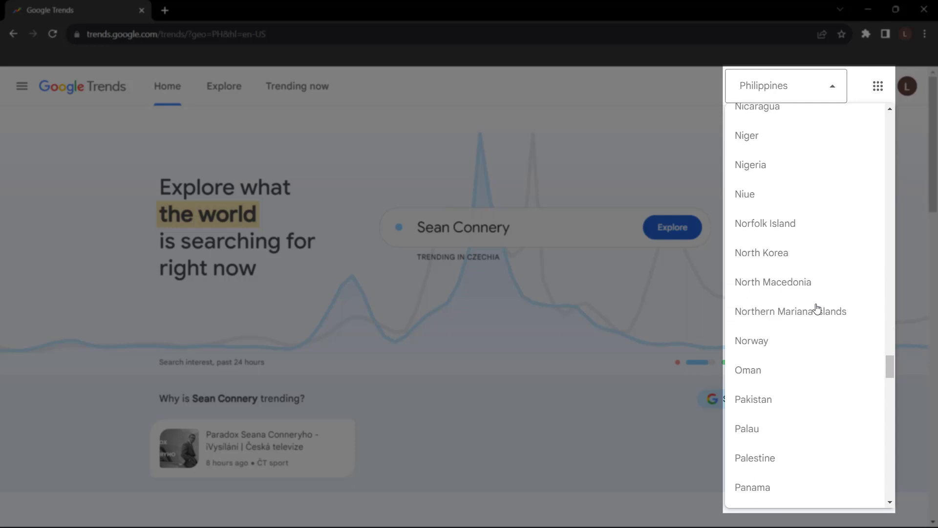
{"action": "scroll", "coordinate": [849, 315], "scroll_direction": "down", "scroll_amount": 5}
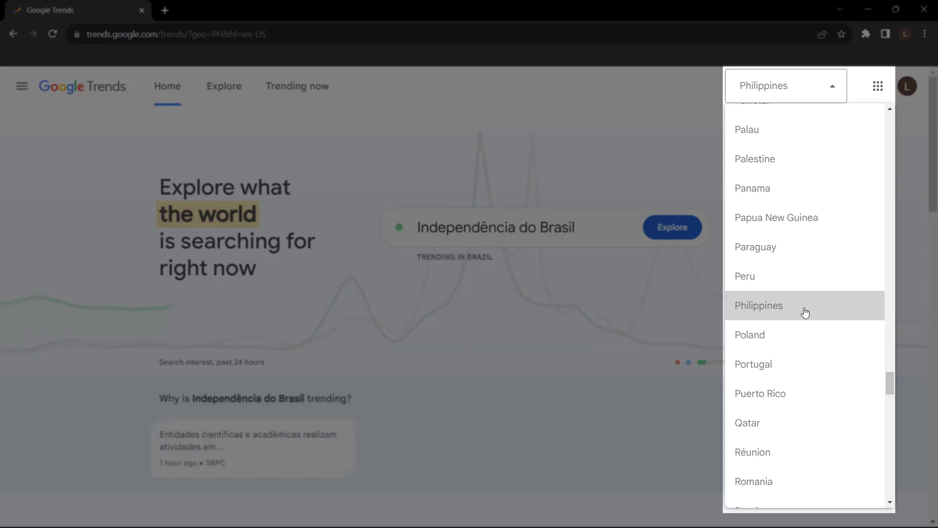
{"action": "left_click", "coordinate": [806, 312]}
{"action": "left_click", "coordinate": [526, 222]}
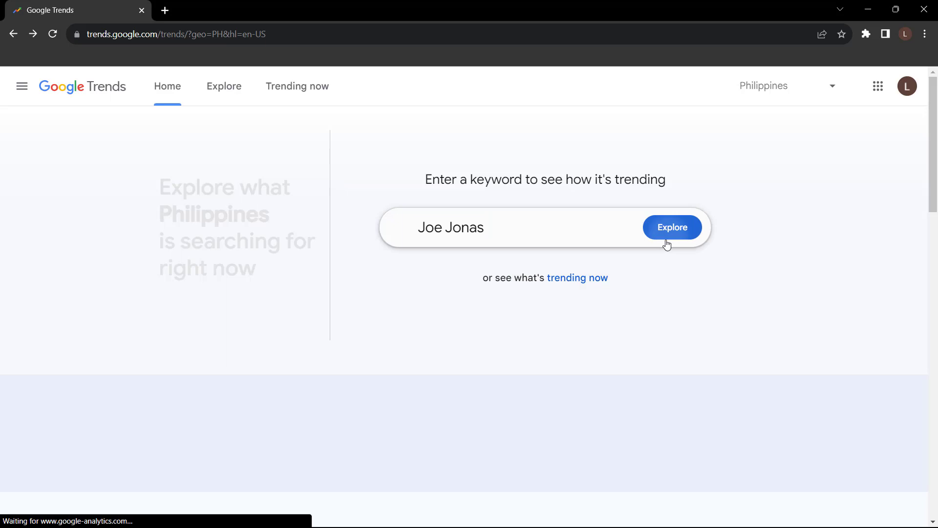
- Explore Joe Jonas for Philippines, Past day, All categories, Web Search
{"action": "left_click", "coordinate": [668, 230]}
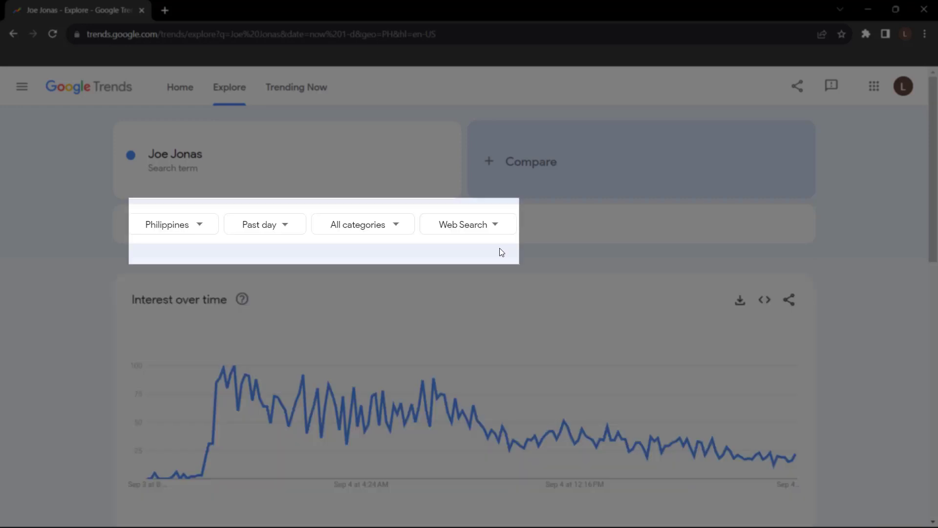
{"action": "left_click", "coordinate": [499, 248]}
{"action": "left_click", "coordinate": [169, 224]}
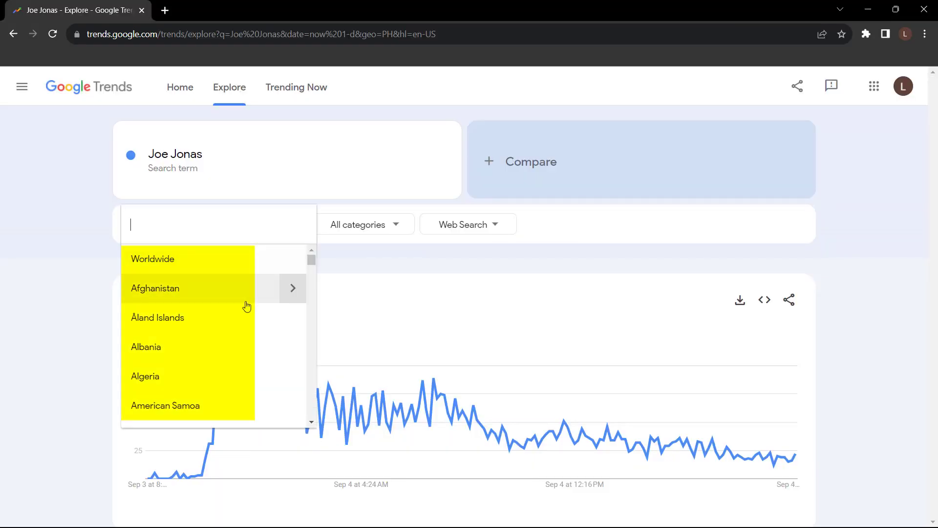
{"action": "left_click", "coordinate": [266, 224]}
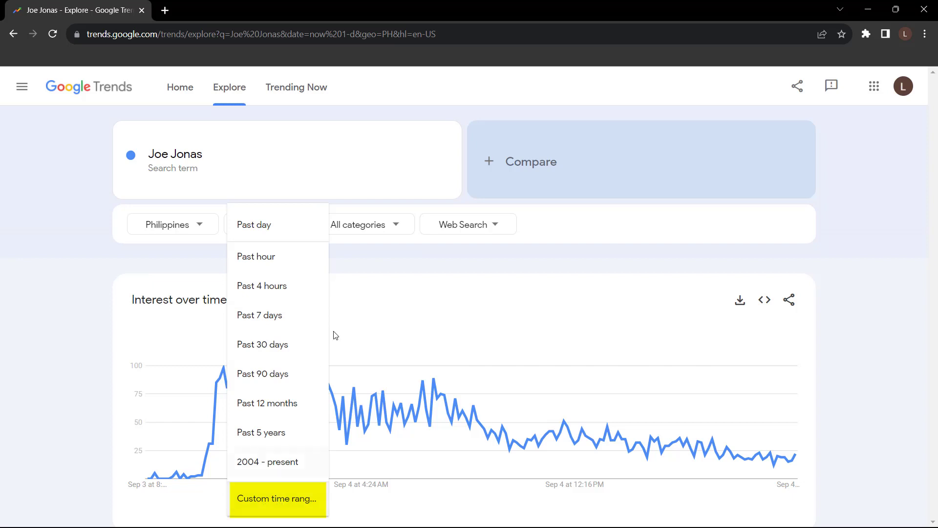
{"action": "left_click", "coordinate": [362, 224]}
{"action": "left_click", "coordinate": [469, 225]}
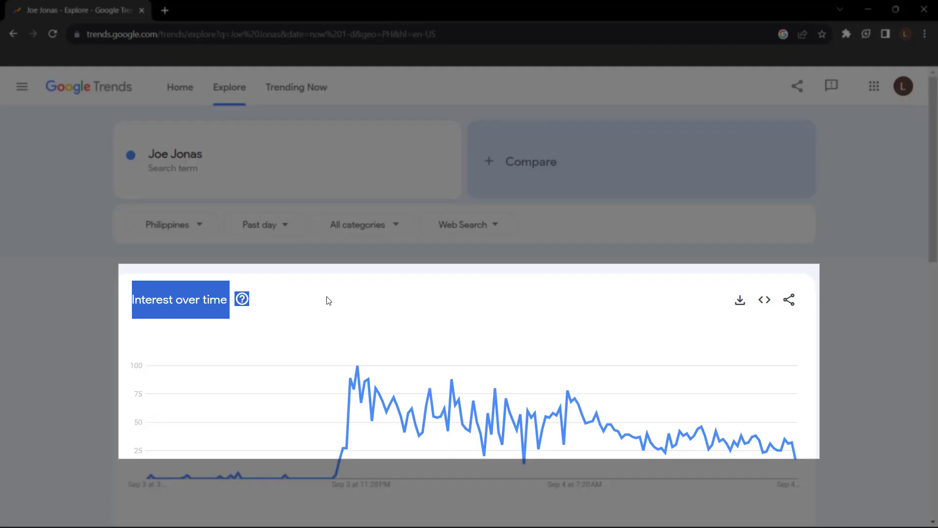
- Scroll past the Joe Jonas interest-over-time chart to the Interest by subregion section
{"action": "scroll", "coordinate": [328, 301], "scroll_direction": "down", "scroll_amount": 1}
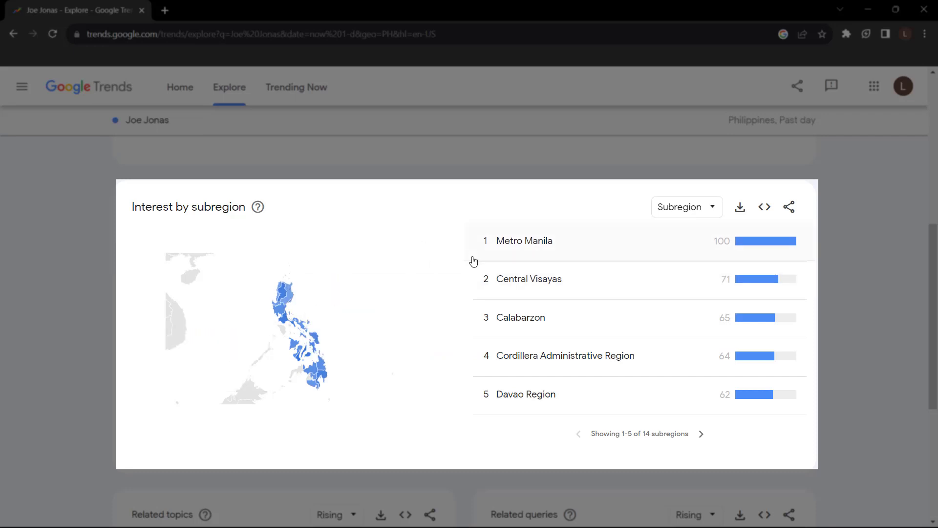
- Close the YouTube tutorial tab and switch regional interest from City to Subregion
{"action": "mouse_move", "coordinate": [284, 322]}
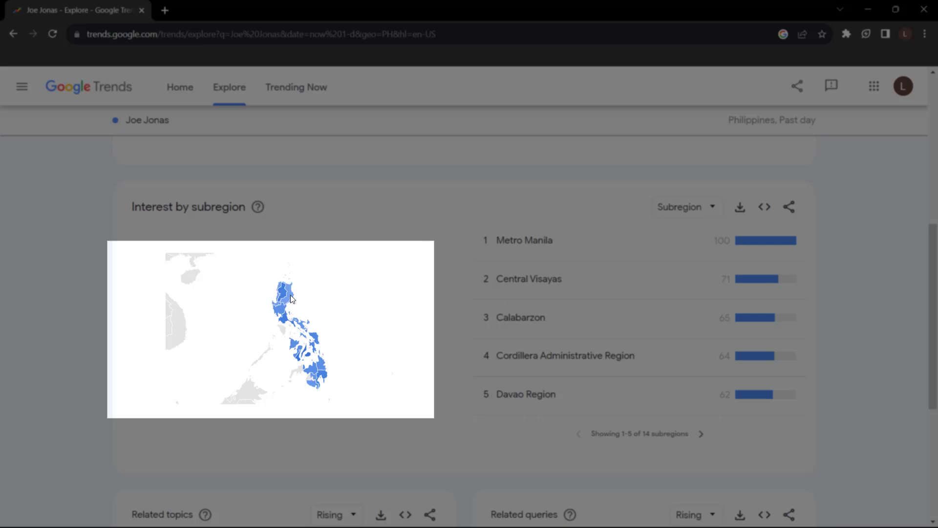
{"action": "mouse_move", "coordinate": [285, 294]}
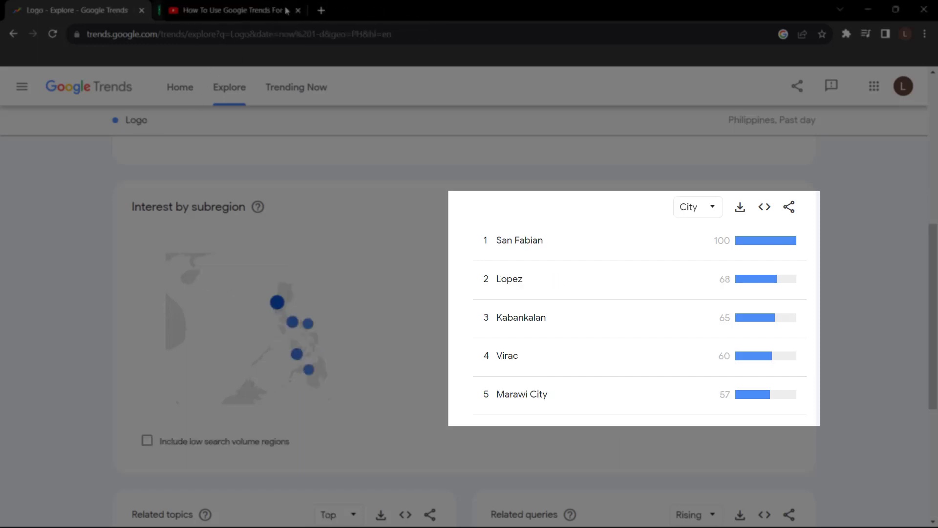
{"action": "left_click", "coordinate": [306, 10]}
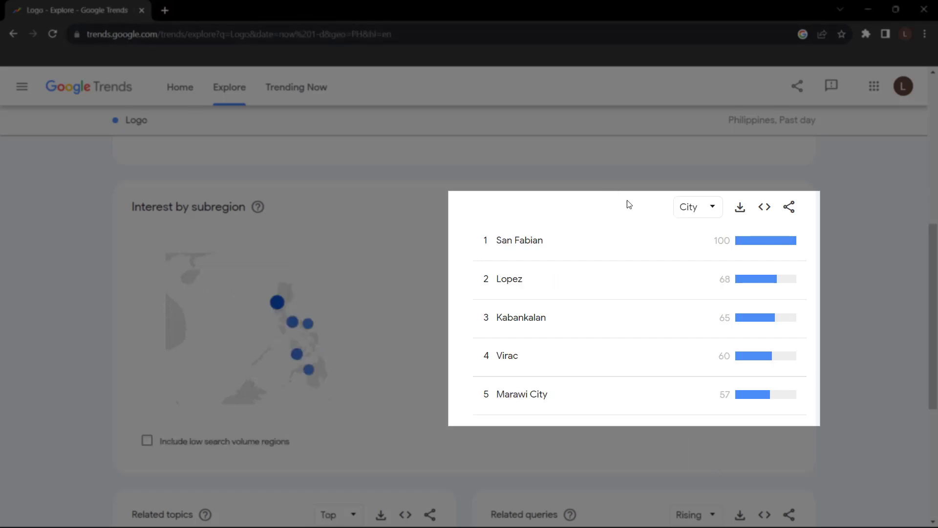
{"action": "left_click", "coordinate": [710, 211]}
{"action": "left_click", "coordinate": [672, 191]}
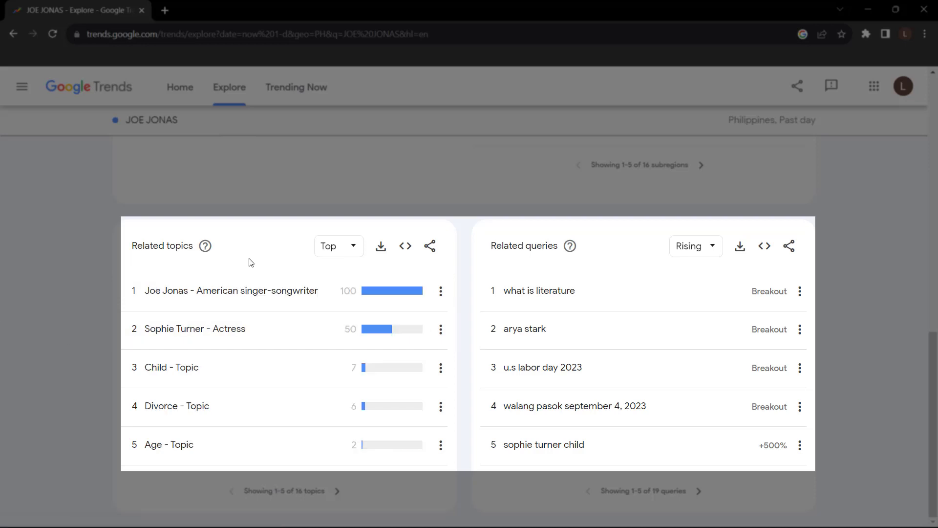
- Switch Related topics from Top to Rising and explore the Labor Day - Holiday topic
{"action": "left_click", "coordinate": [352, 252]}
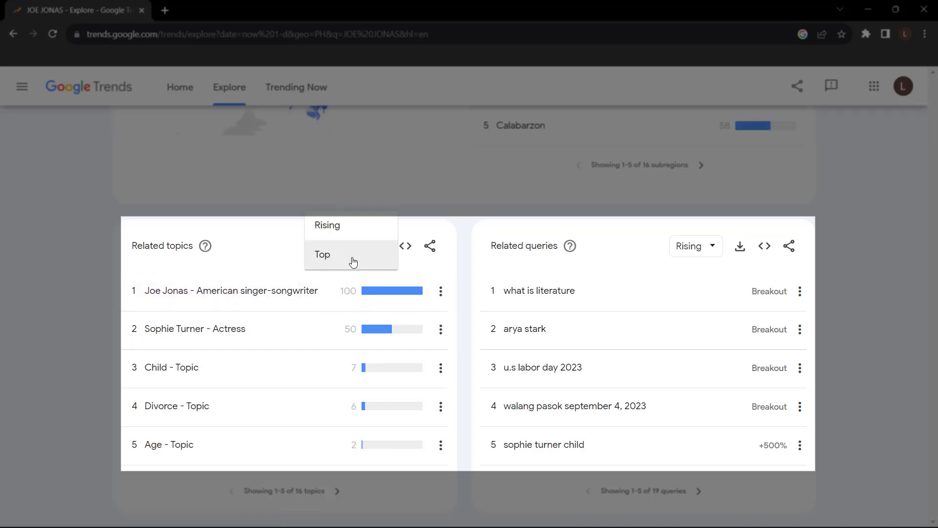
{"action": "left_click", "coordinate": [347, 232]}
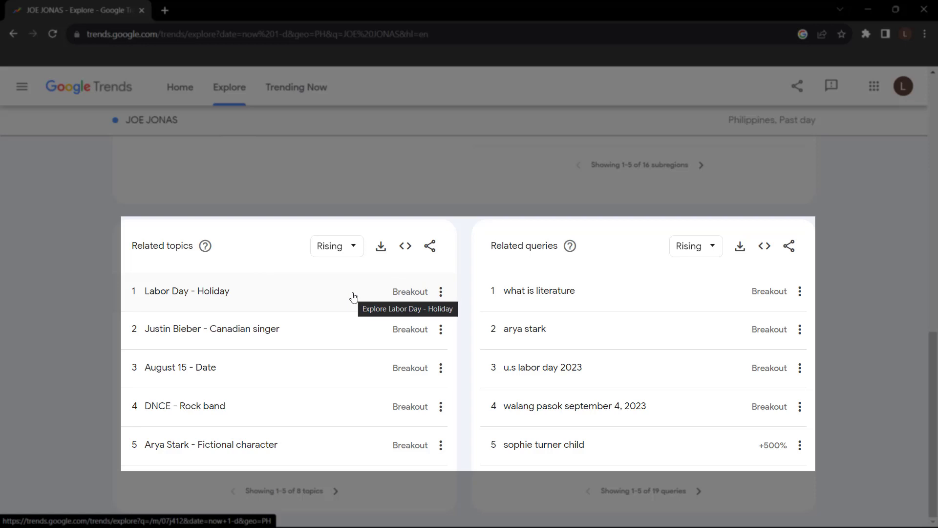
{"action": "left_click", "coordinate": [295, 297]}
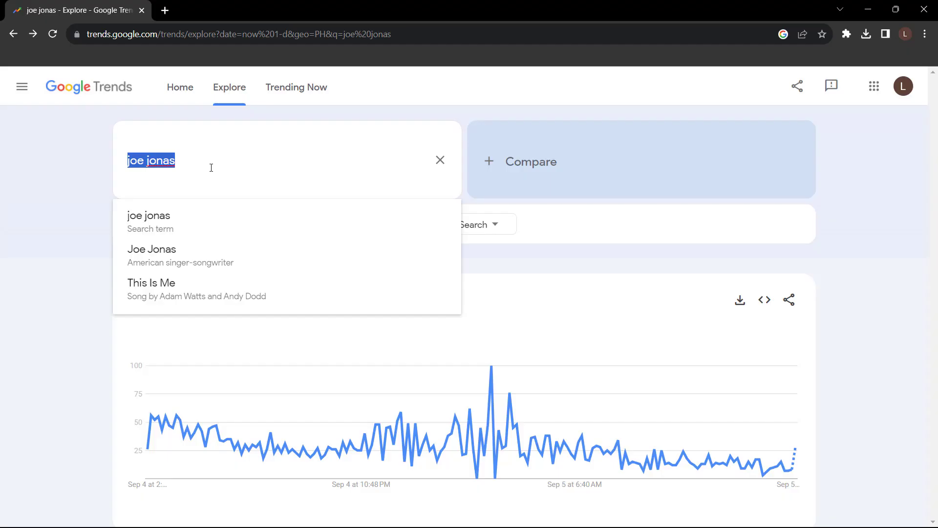
- Search for Taylor Swift and add Selena Gomez as a comparison term
{"action": "type", "text": "T"}
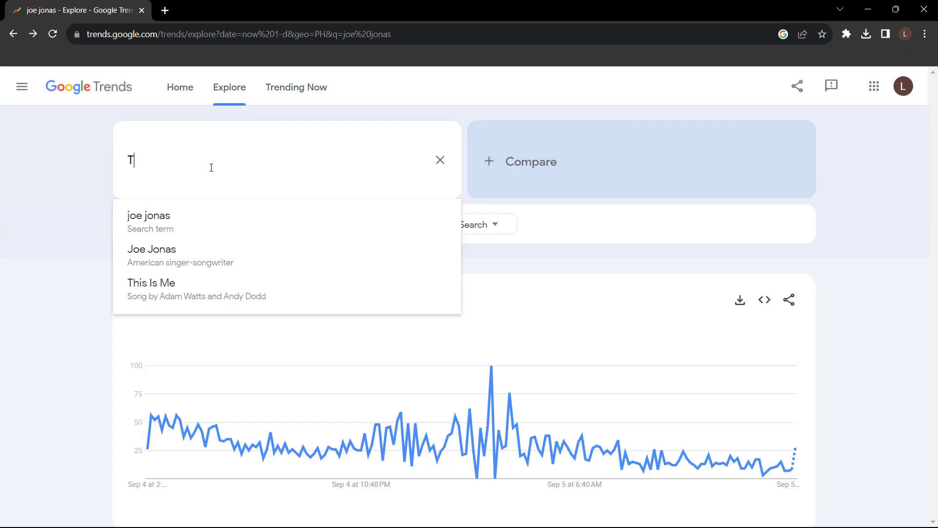
{"action": "type", "text": "aylor Swift"}
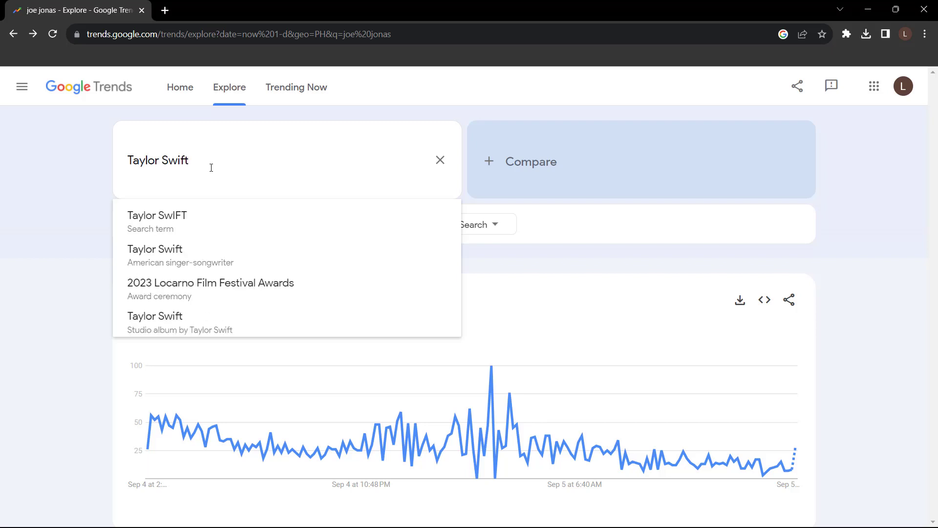
{"action": "key", "text": "Return"}
{"action": "left_click", "coordinate": [519, 171]}
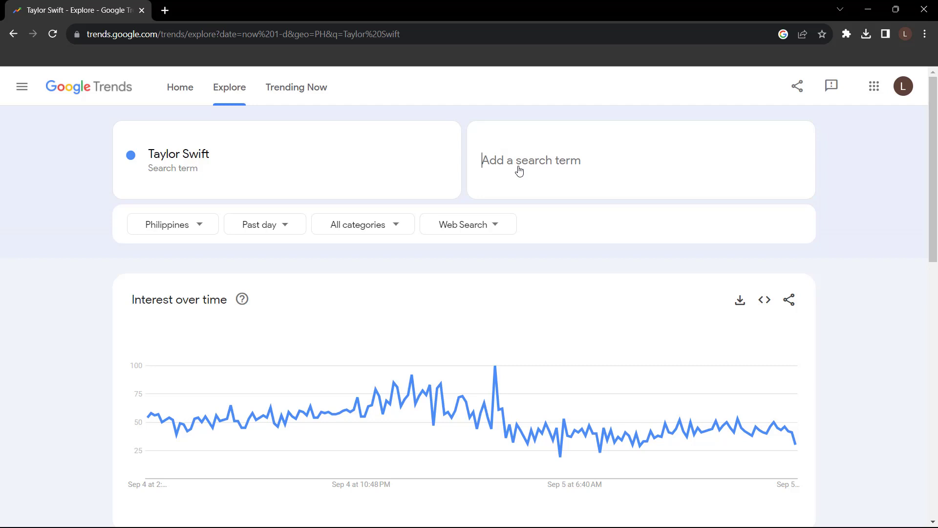
{"action": "type", "text": "Selena Gomez"}
{"action": "key", "text": "Return"}
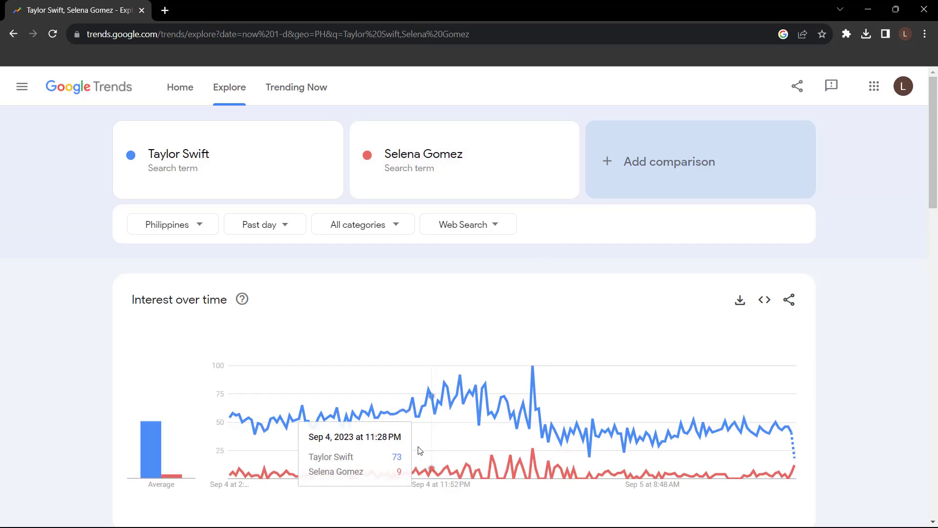
- Set the comparison time range to Past 7 days
{"action": "mouse_move", "coordinate": [179, 481]}
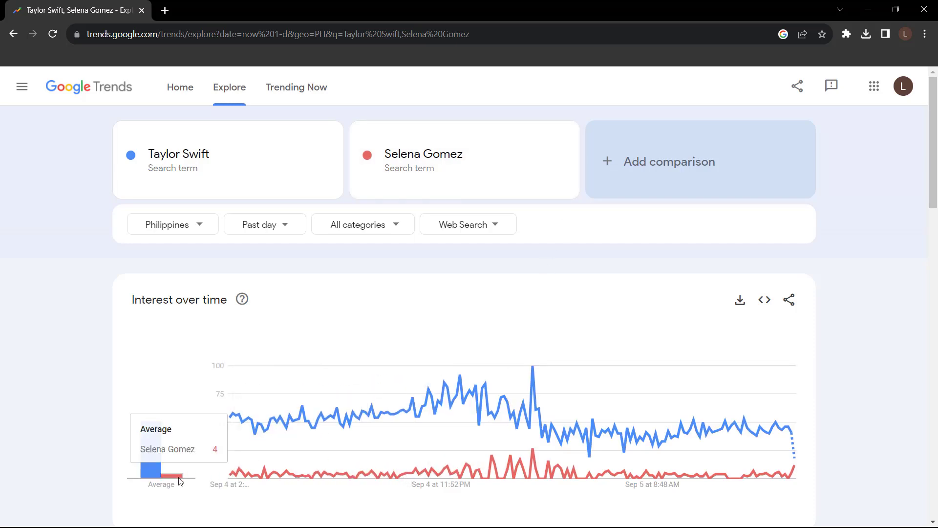
{"action": "mouse_move", "coordinate": [149, 464]}
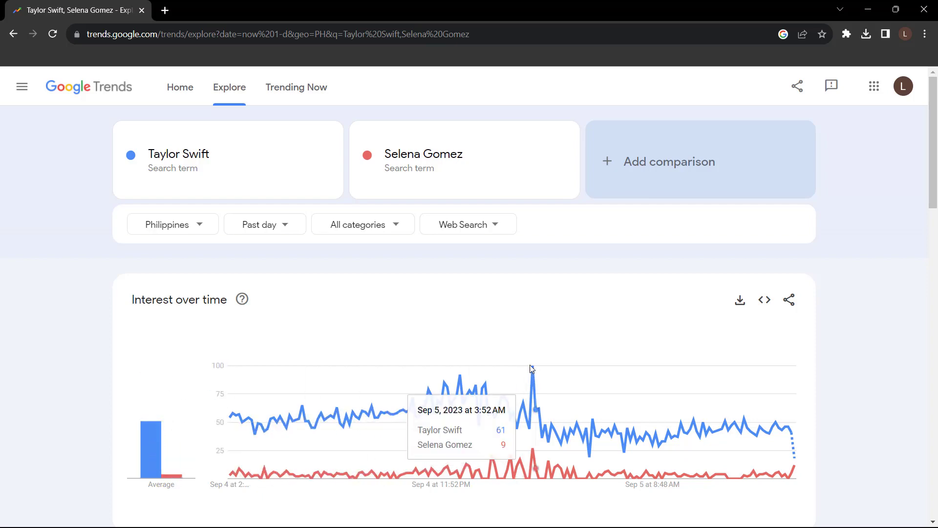
{"action": "left_click", "coordinate": [260, 224]}
{"action": "left_click", "coordinate": [278, 323]}
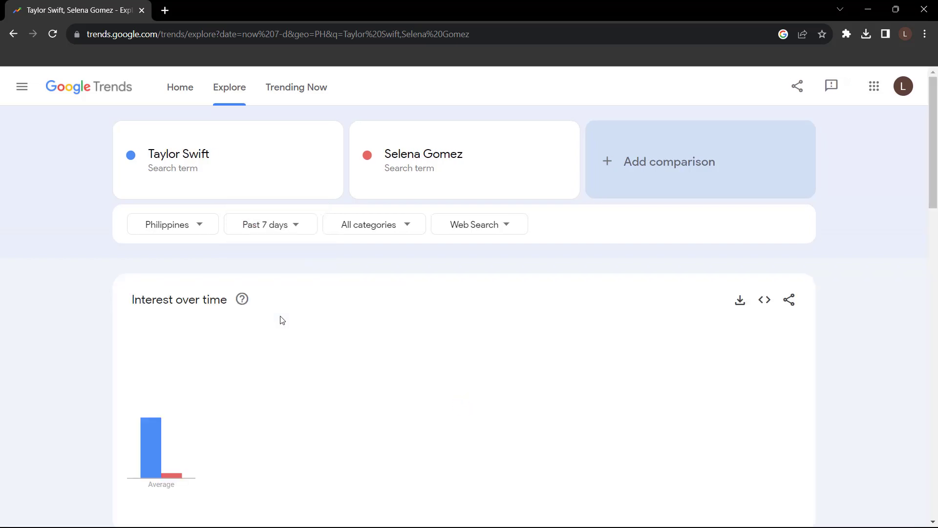
- Change the search source to YouTube Search and the location from Philippines to Worldwide
{"action": "left_click", "coordinate": [495, 228]}
{"action": "left_click", "coordinate": [464, 350]}
{"action": "left_click", "coordinate": [172, 224]}
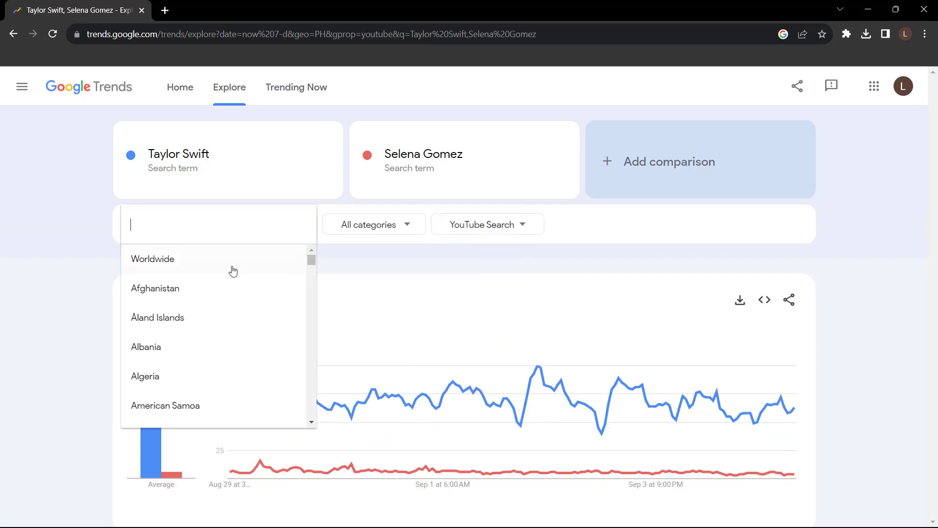
{"action": "left_click", "coordinate": [242, 267]}
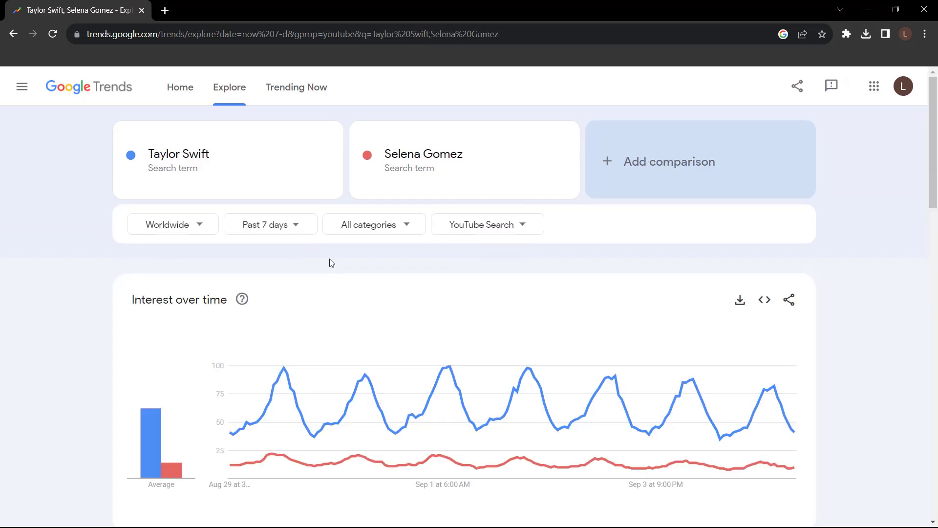
{"action": "mouse_move", "coordinate": [152, 427]}
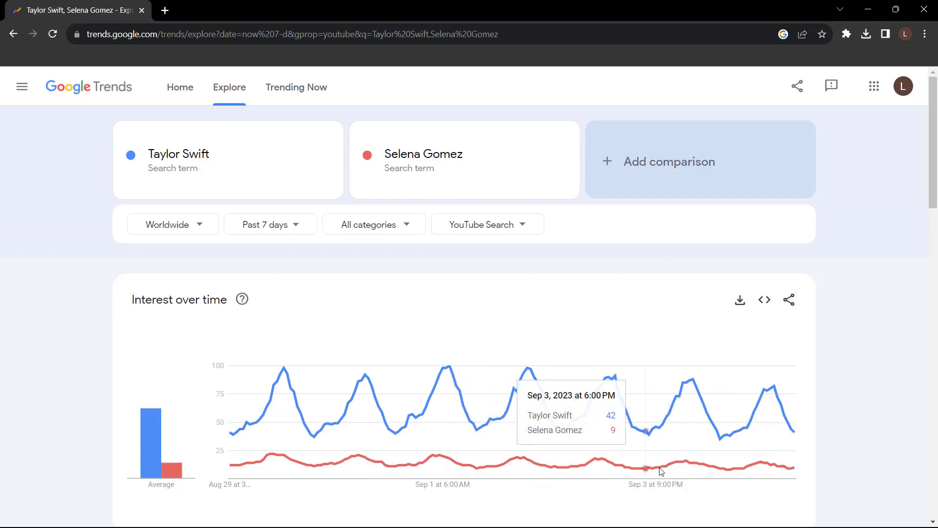
{"action": "scroll", "coordinate": [661, 471], "scroll_direction": "down", "scroll_amount": 5}
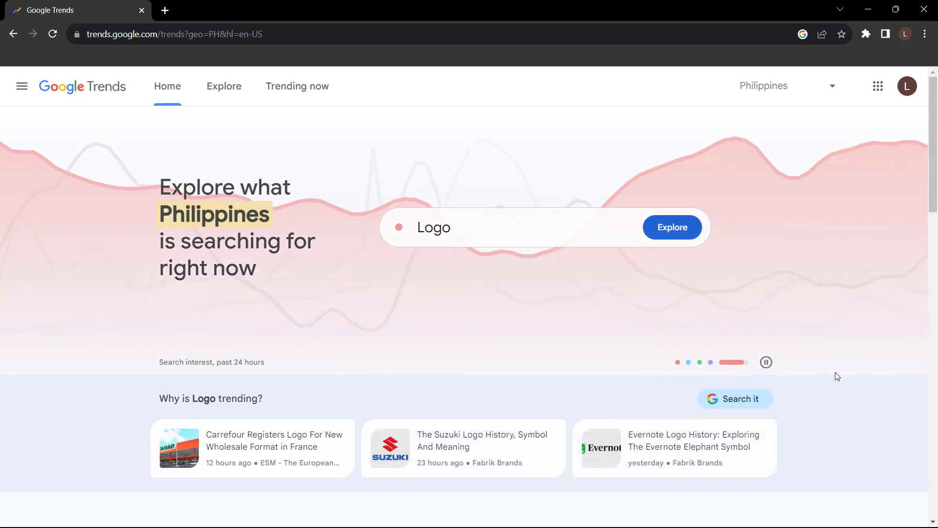
- Advance the Made with Trends carousel on the Trends home page to the next card
{"action": "scroll", "coordinate": [835, 373], "scroll_direction": "down", "scroll_amount": 7}
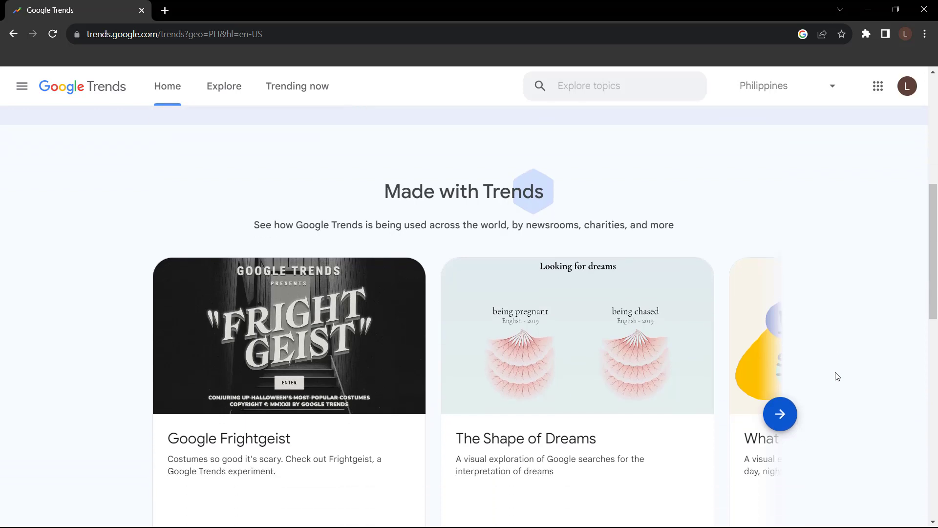
{"action": "left_click", "coordinate": [785, 423]}
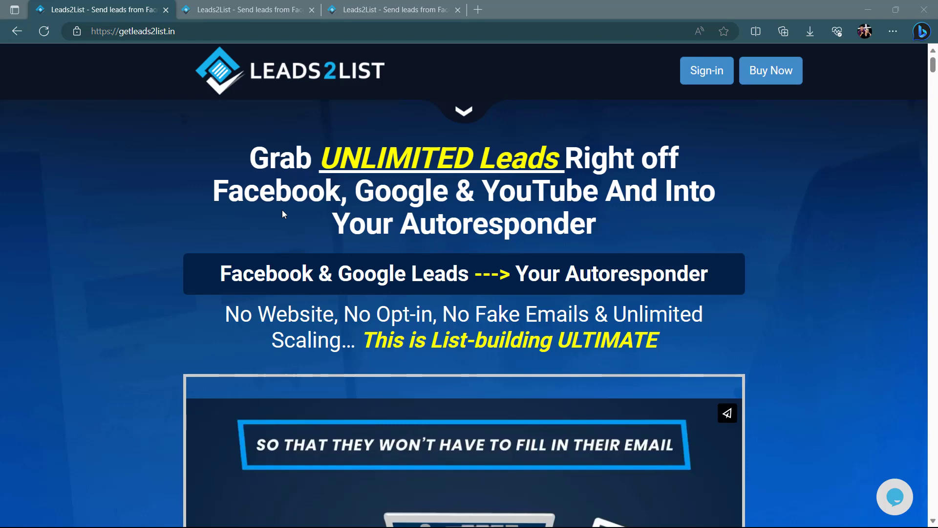
{"action": "scroll", "coordinate": [501, 255], "scroll_direction": "down", "scroll_amount": 10}
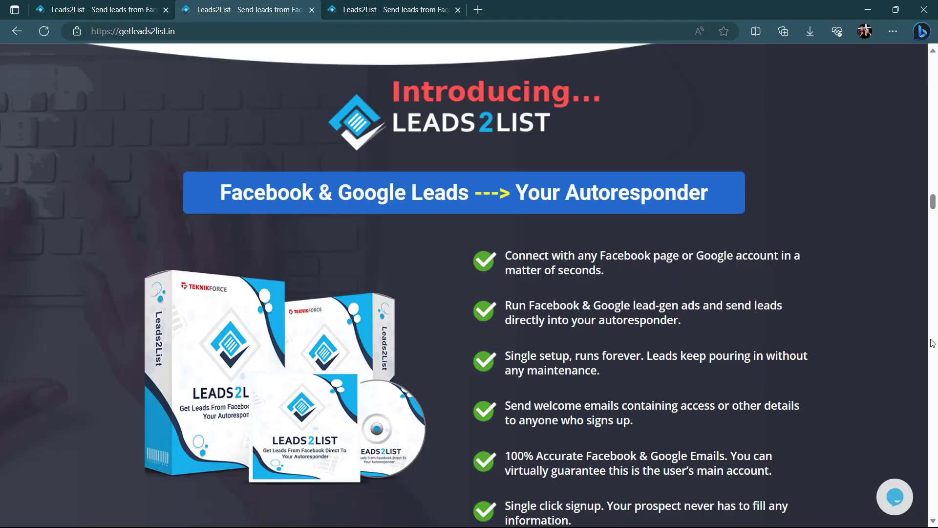
{"action": "scroll", "coordinate": [931, 342], "scroll_direction": "down", "scroll_amount": 2}
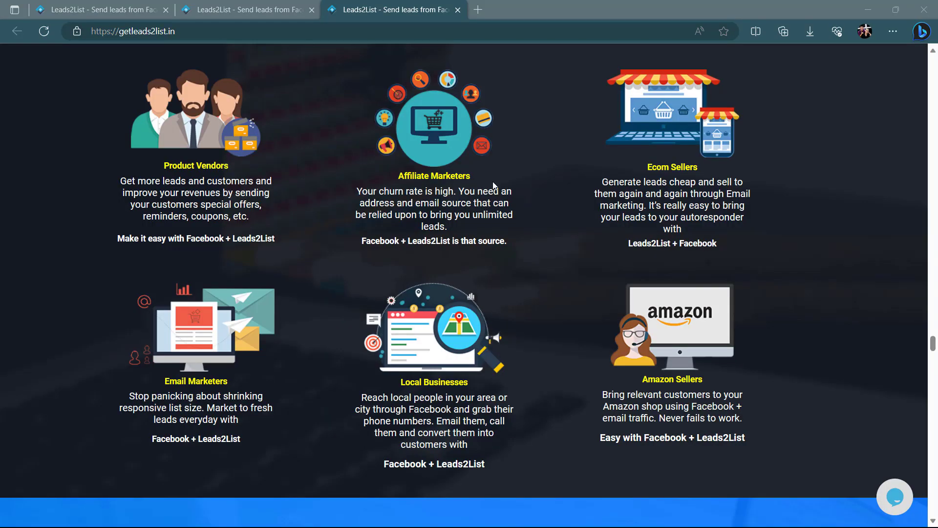
{"action": "scroll", "coordinate": [591, 380], "scroll_direction": "down", "scroll_amount": 9}
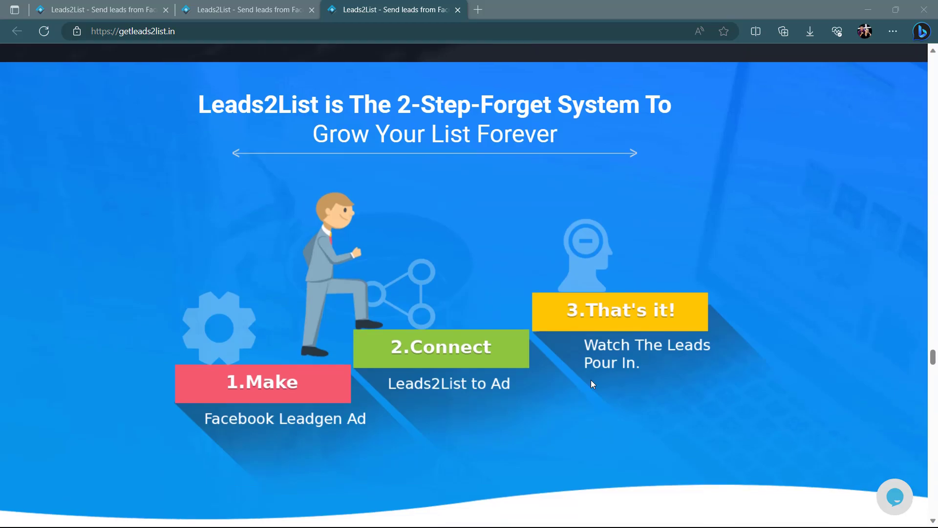
{"action": "scroll", "coordinate": [592, 380], "scroll_direction": "down", "scroll_amount": 5}
{"action": "left_click", "coordinate": [53, 3]}
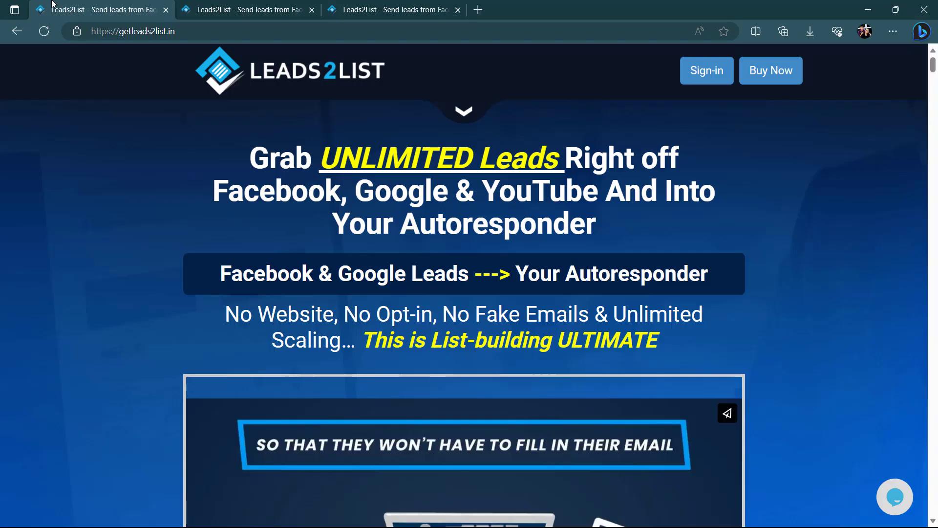